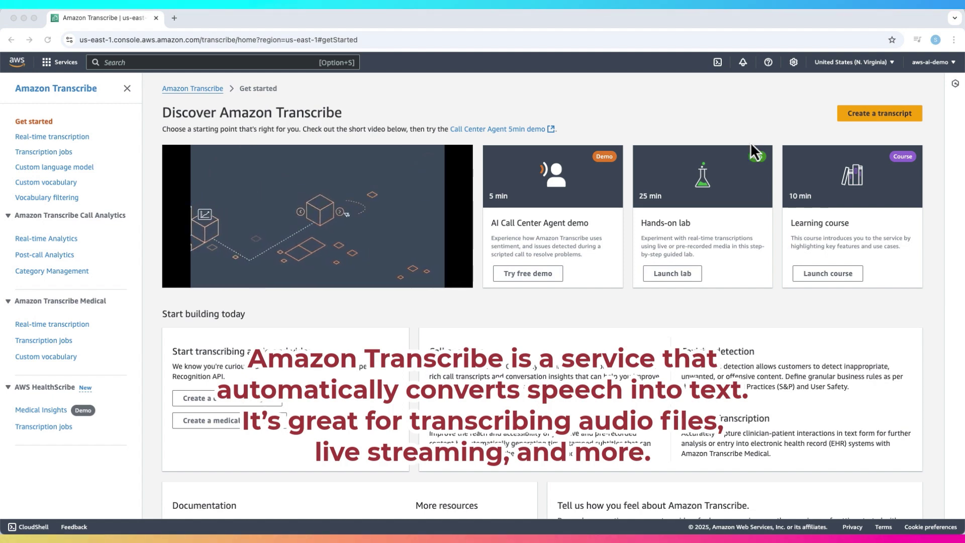
Open the Real-time transcription page, with English, US as the language.
{"action": "left_click", "coordinate": [887, 115]}
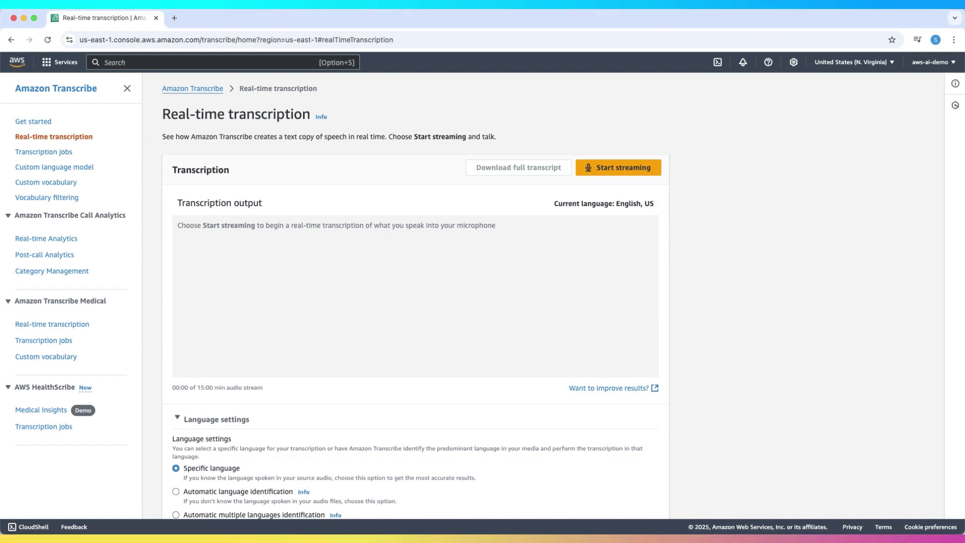
{"action": "scroll", "coordinate": [552, 373], "scroll_direction": "down", "scroll_amount": 2}
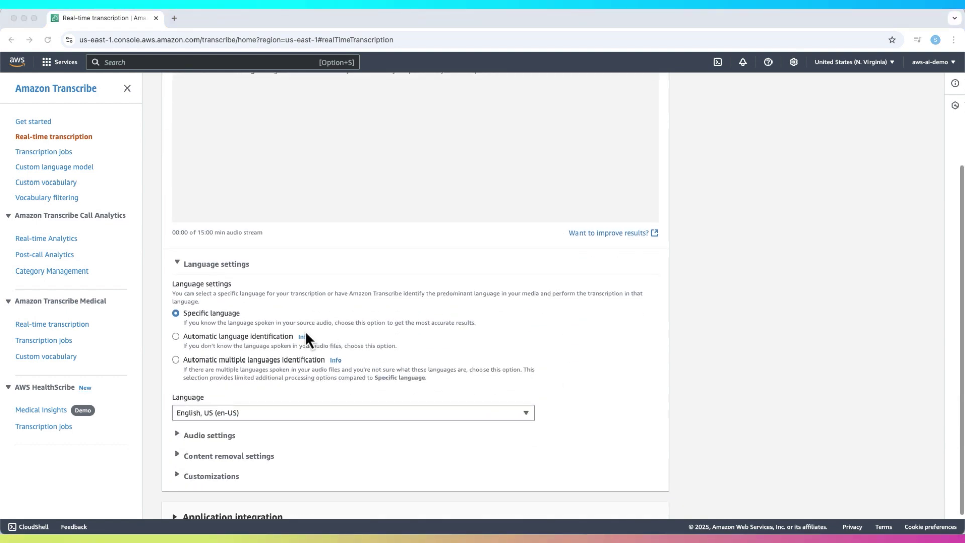
{"action": "scroll", "coordinate": [207, 325], "scroll_direction": "up", "scroll_amount": 1}
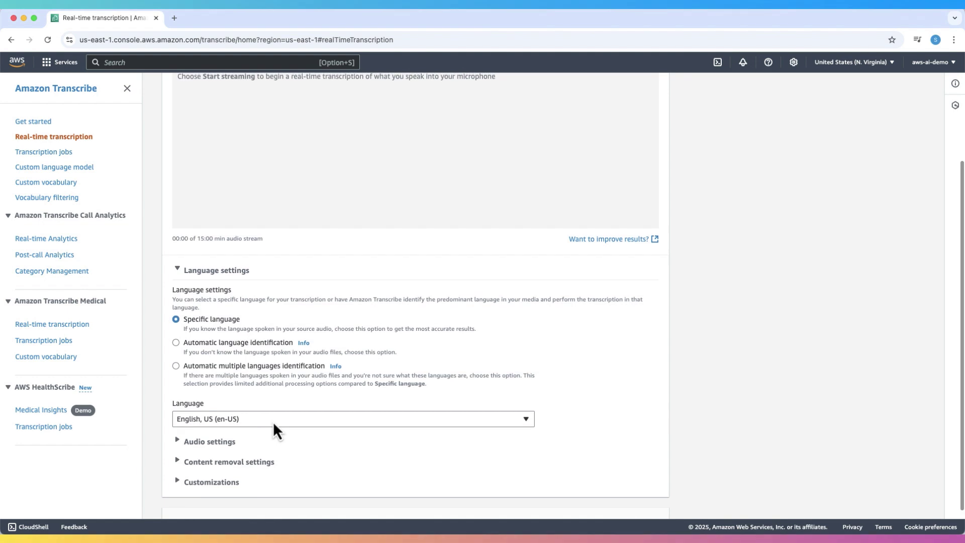
{"action": "scroll", "coordinate": [574, 367], "scroll_direction": "up", "scroll_amount": 3}
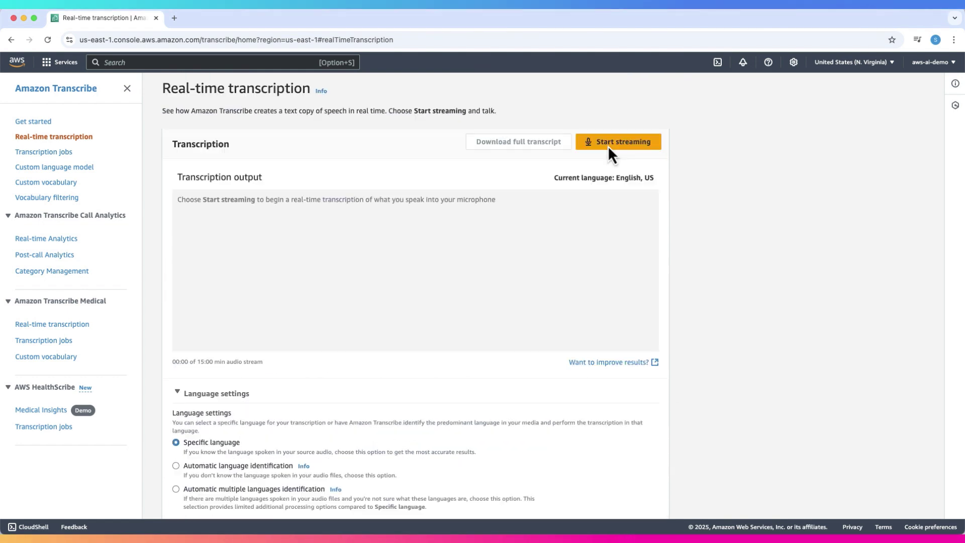
Start streaming and dictate the passage about AWS launching in 2006.
{"action": "left_click", "coordinate": [611, 151]}
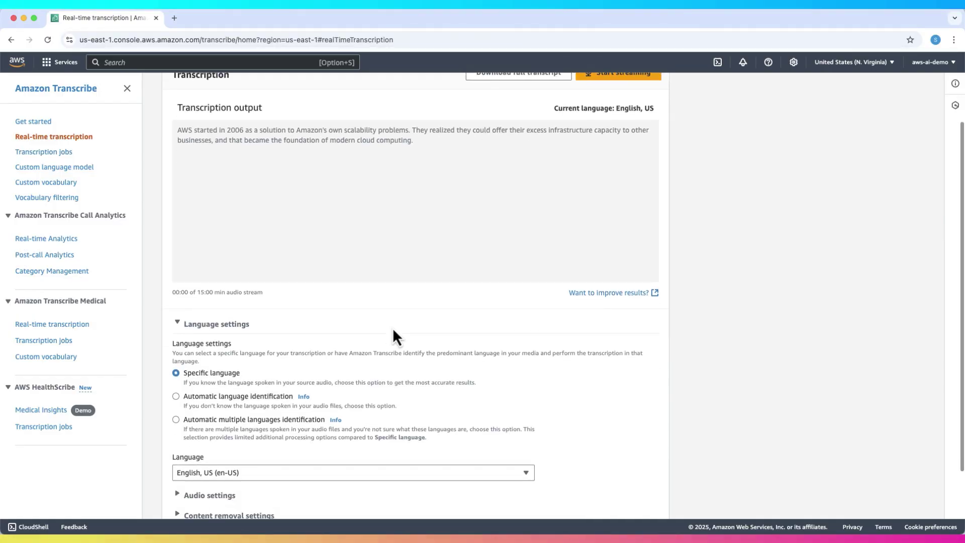
{"action": "scroll", "coordinate": [393, 328], "scroll_direction": "down", "scroll_amount": 2}
Enable PII identification and redaction for all 11 entity types, then start a new stream.
{"action": "left_click", "coordinate": [188, 431]}
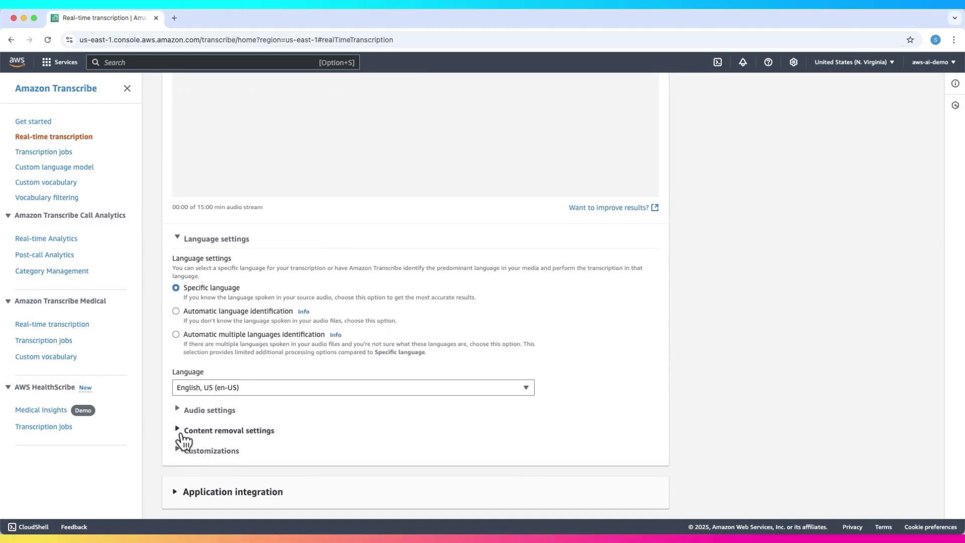
{"action": "scroll", "coordinate": [278, 447], "scroll_direction": "down", "scroll_amount": 2}
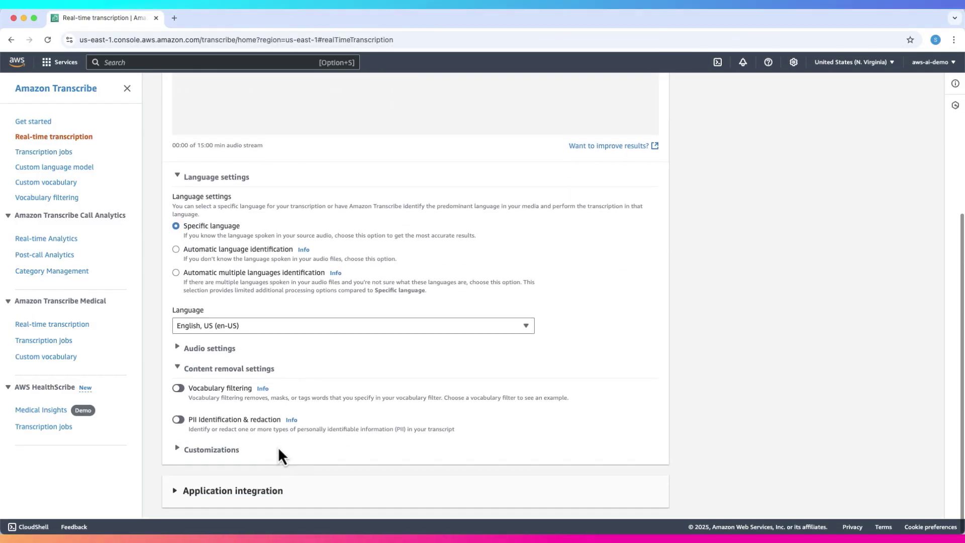
{"action": "left_click", "coordinate": [178, 421]}
{"action": "scroll", "coordinate": [237, 434], "scroll_direction": "down", "scroll_amount": 3}
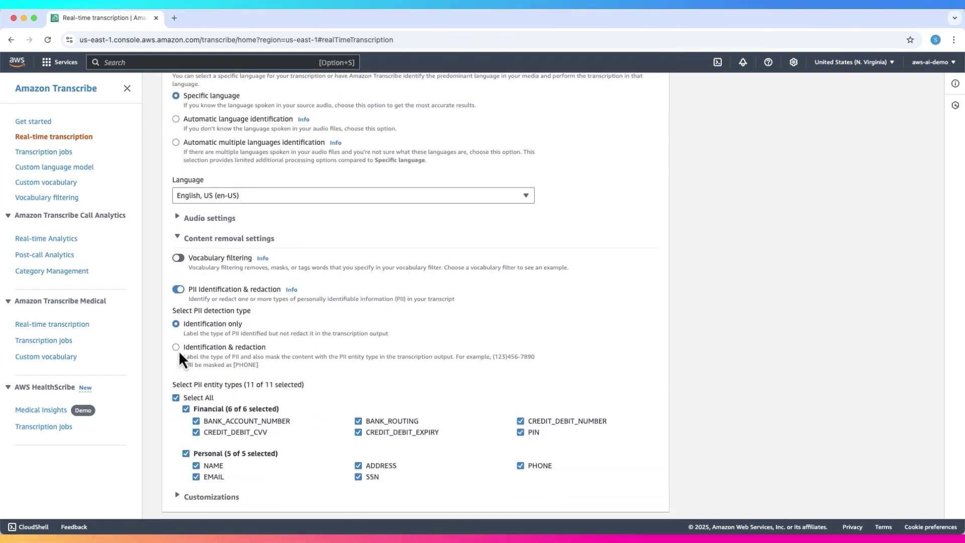
{"action": "scroll", "coordinate": [468, 341], "scroll_direction": "up", "scroll_amount": 10}
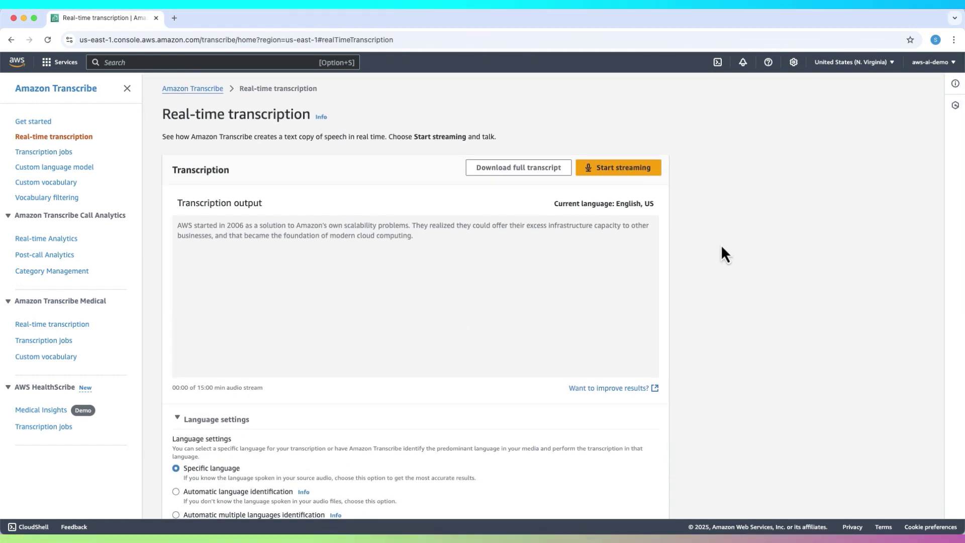
{"action": "left_click", "coordinate": [619, 170]}
Confirm the new stream and speak a passage with name, address, phone, email and SSN.
{"action": "left_click", "coordinate": [462, 355]}
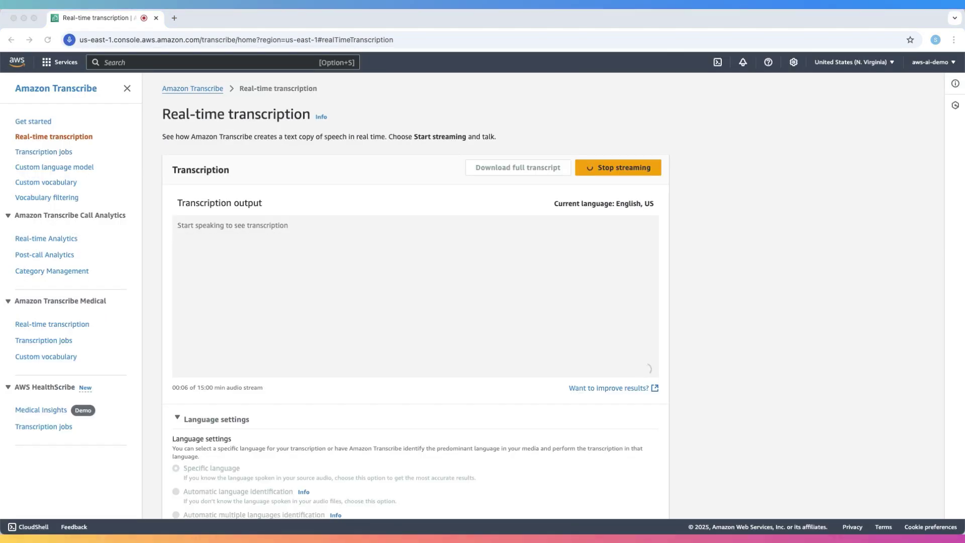